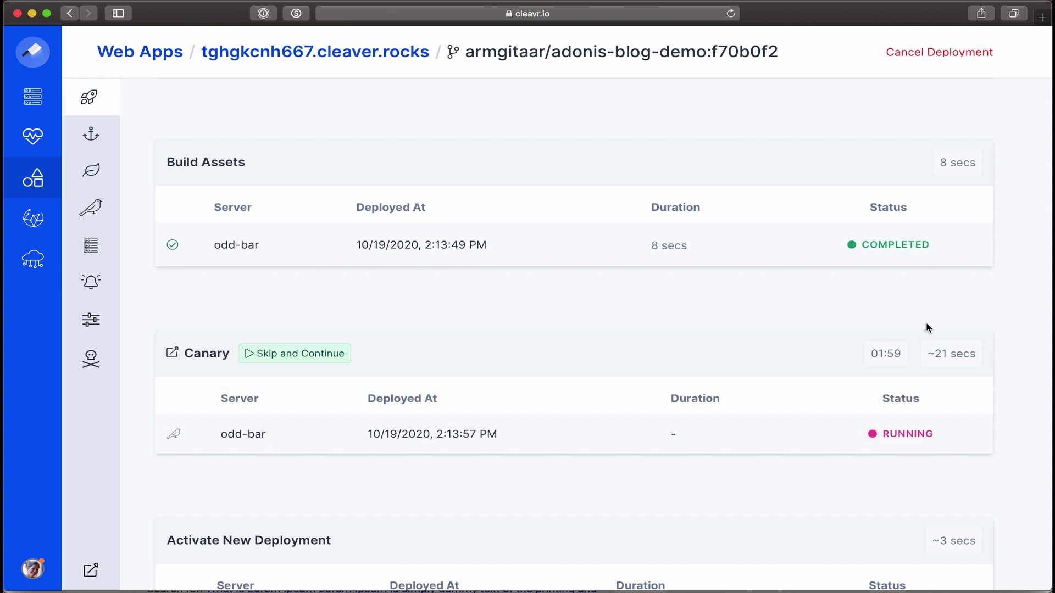
Open the canary Adonis blog site and load its Sign Up page to smoke-test it.
left_click(207, 354)
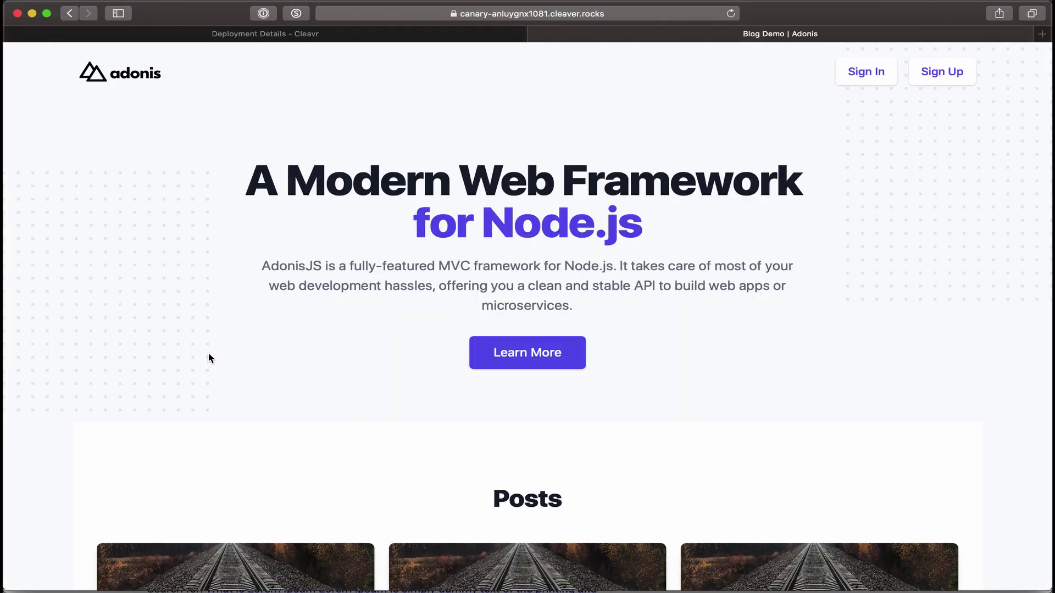
scroll(264, 371, "down", 5)
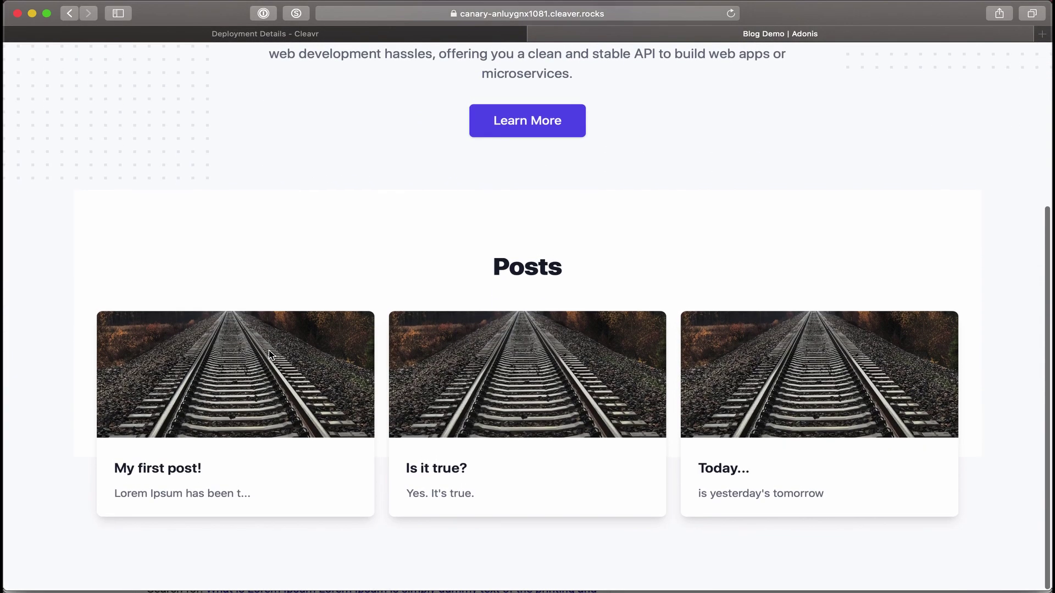
scroll(260, 462, "up", 5)
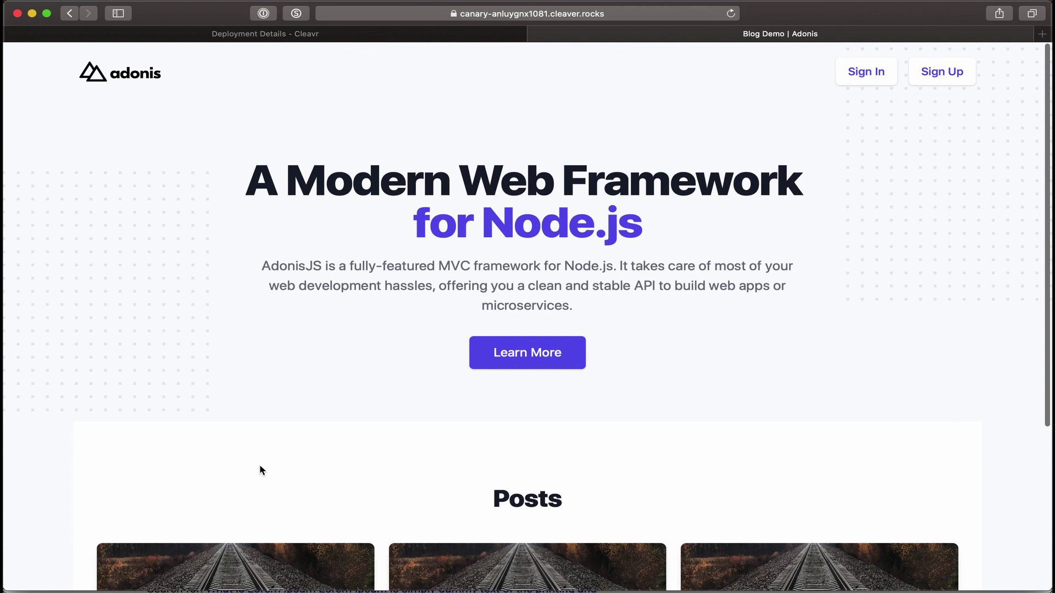
scroll(450, 355, "down", 5)
scroll(453, 353, "up", 1)
scroll(451, 354, "up", 4)
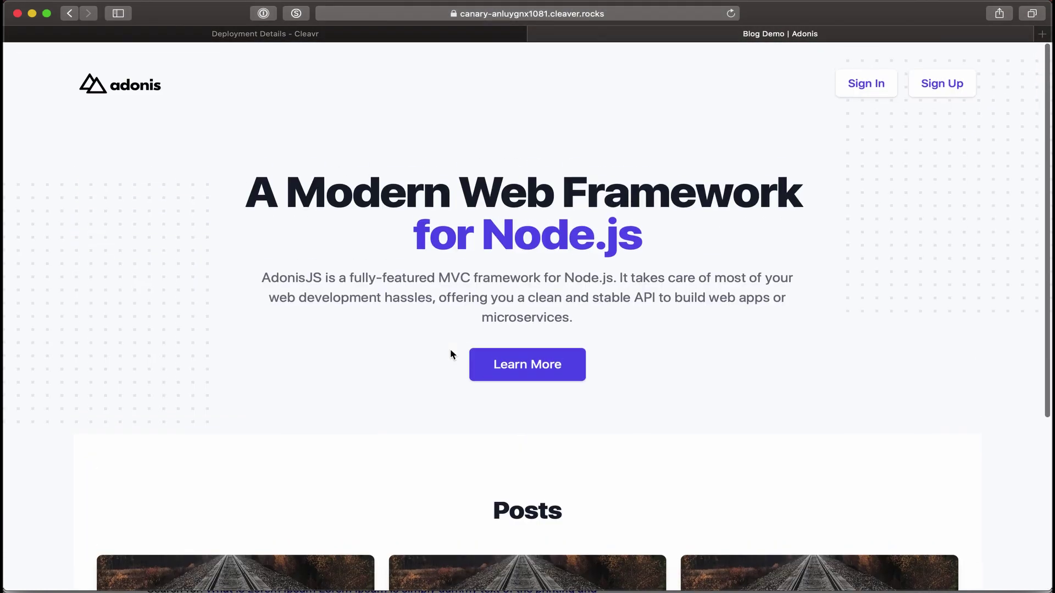
left_click(940, 76)
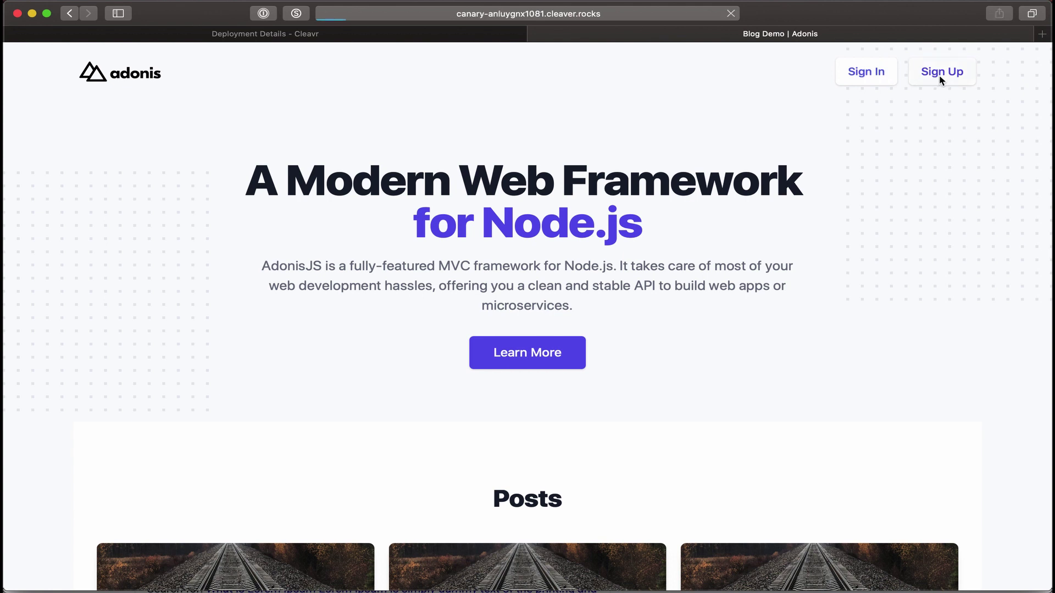
scroll(834, 239, "down", 3)
scroll(833, 238, "up", 1)
scroll(834, 238, "up", 3)
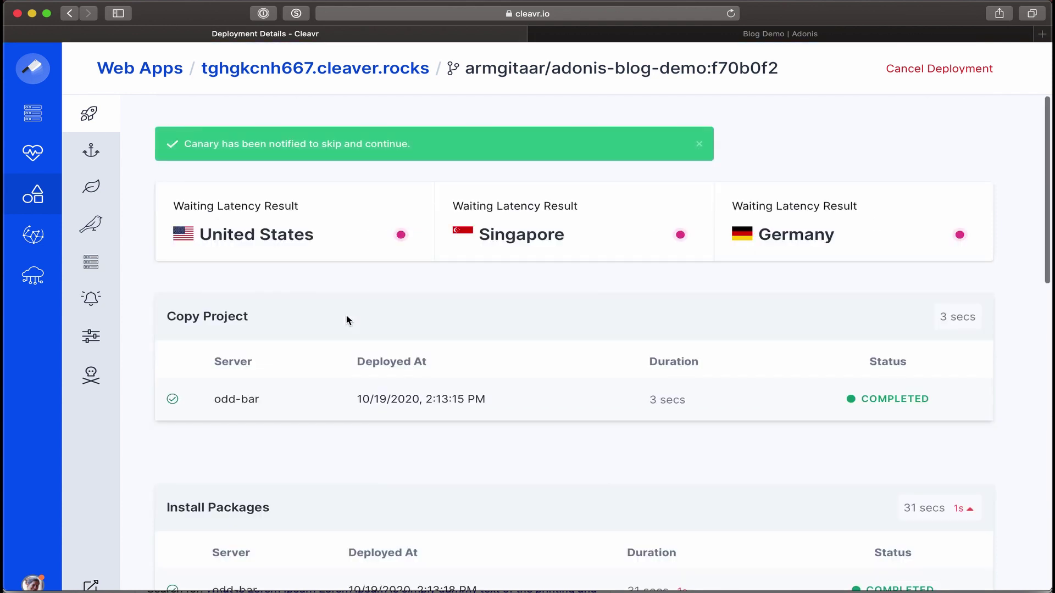
left_click(96, 223)
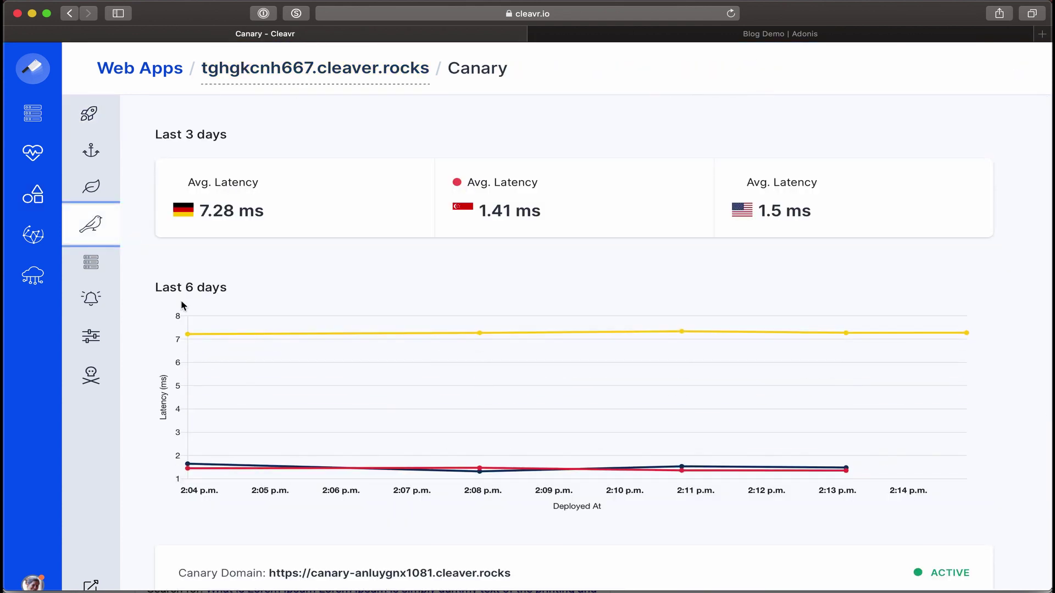
scroll(183, 306, "down", 1)
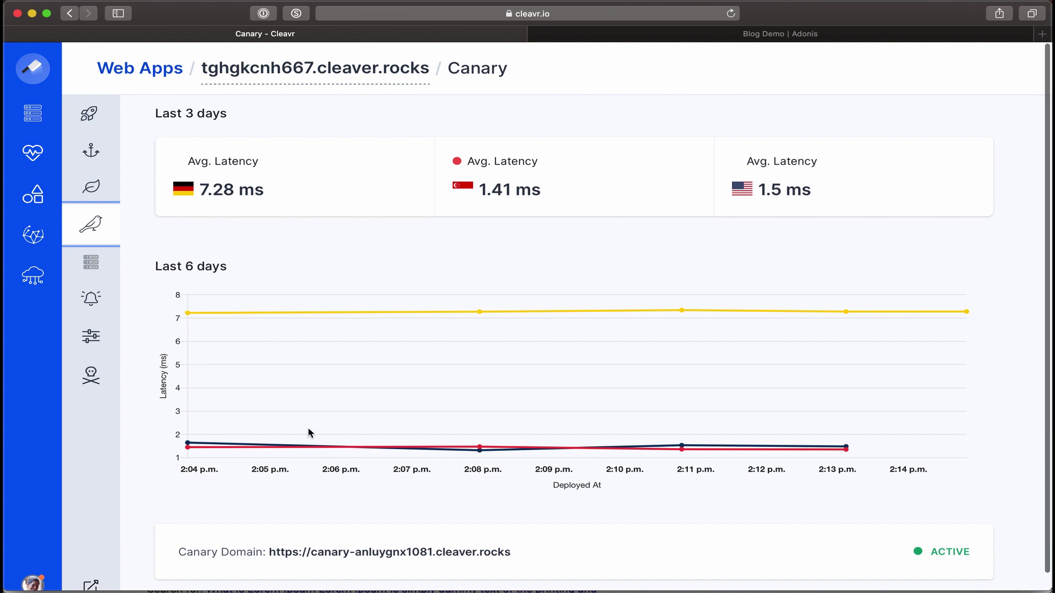